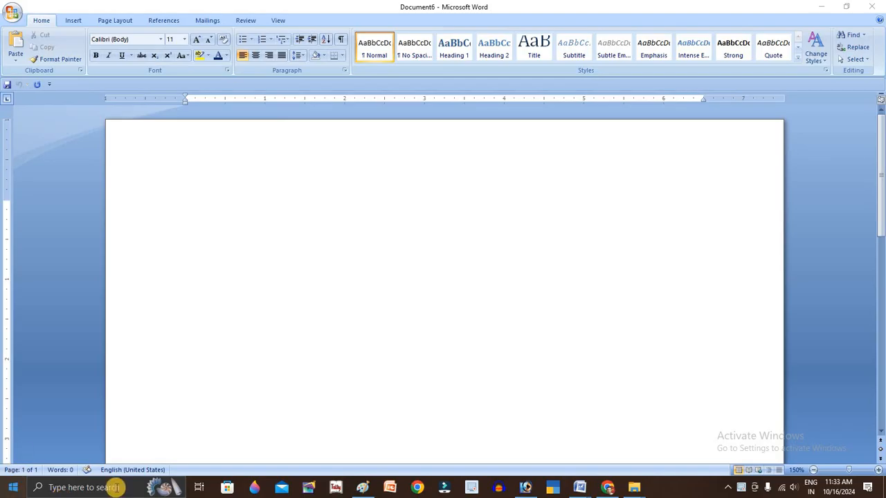
Open the keyboard picture k.png from the desktop to view the key layout, and close it.
key(super+d)
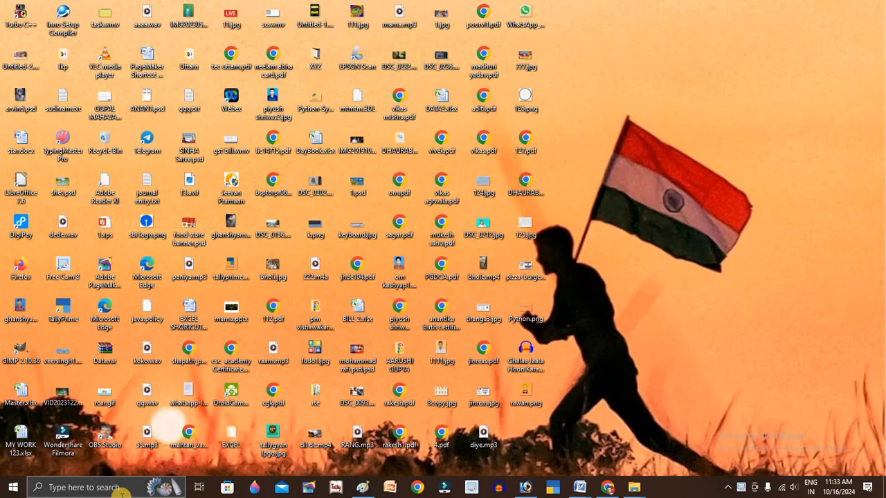
click(317, 230)
double_click(317, 231)
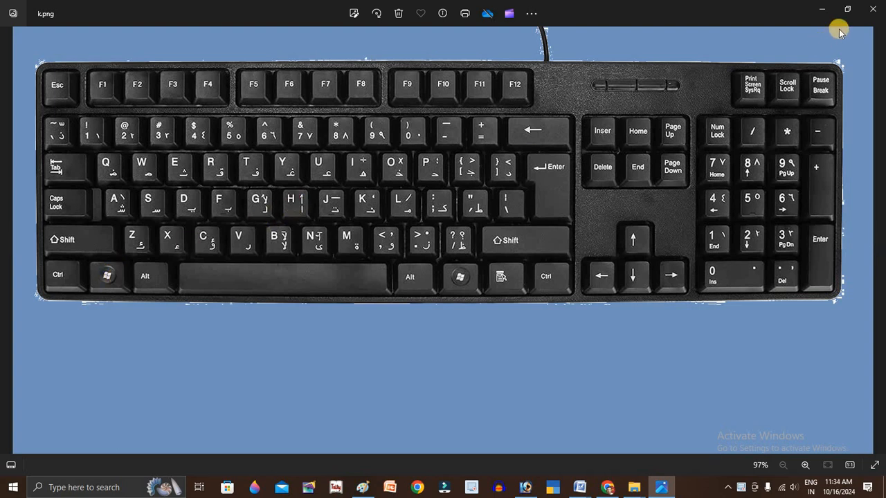
click(872, 9)
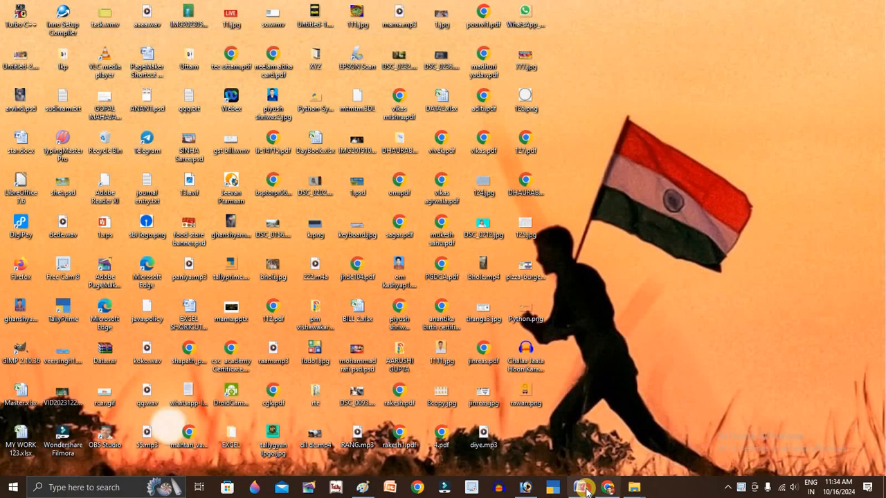
Switch back to the blank Microsoft Word document and increase the font size to 16.
mouse_move(581, 489)
click(751, 459)
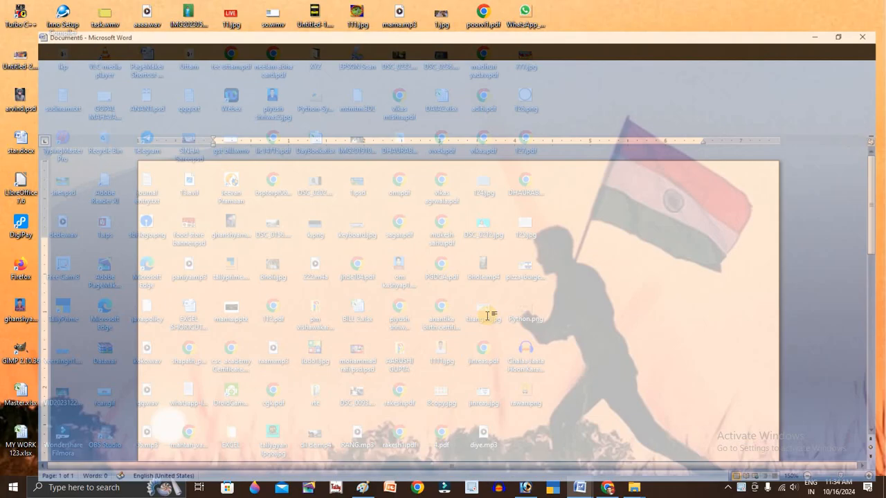
click(196, 39)
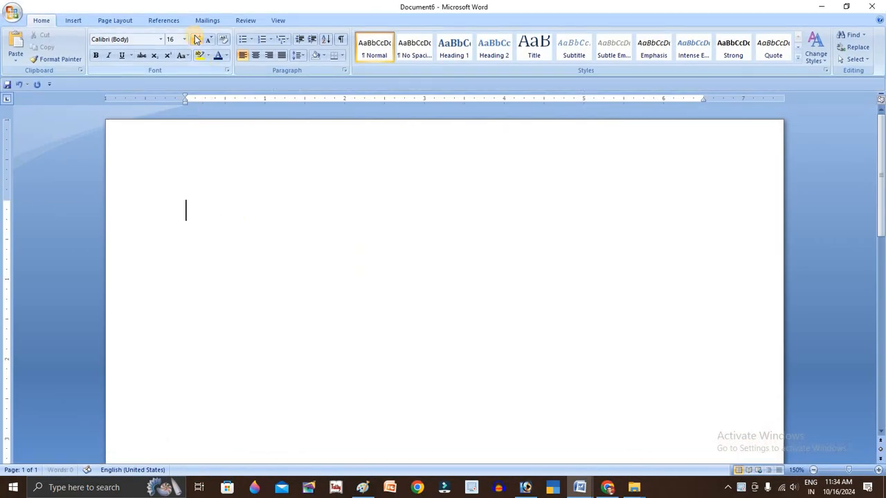
click(196, 38)
Start Windows voice dictation in the document and clear all the stray dictated words from the page.
key(super+h)
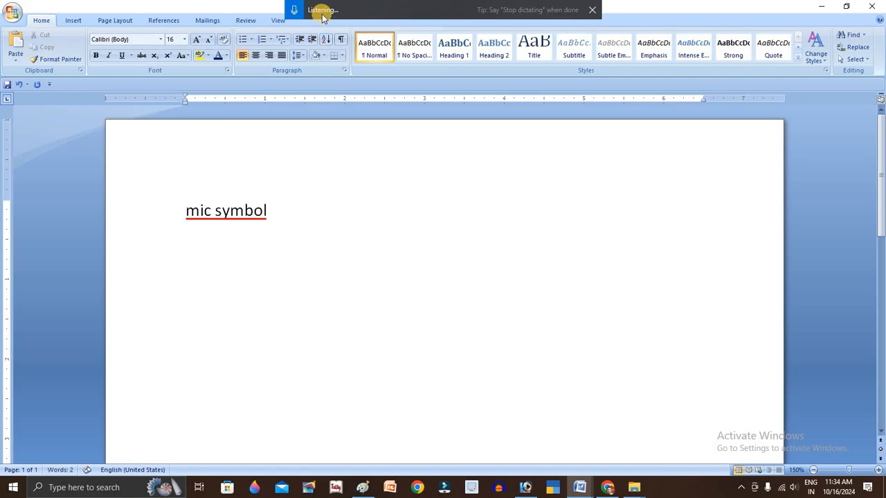
key(BackSpace)
key(BackSpace)
key(BackSpace)
key(BackSpace)
key(BackSpace)
key(BackSpace)
key(BackSpace)
key(BackSpace)
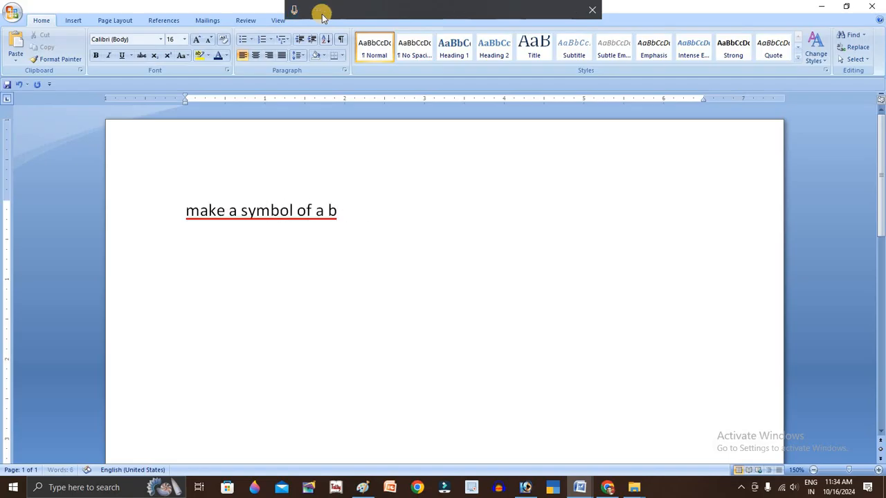
key(ctrl+a)
key(BackSpace)
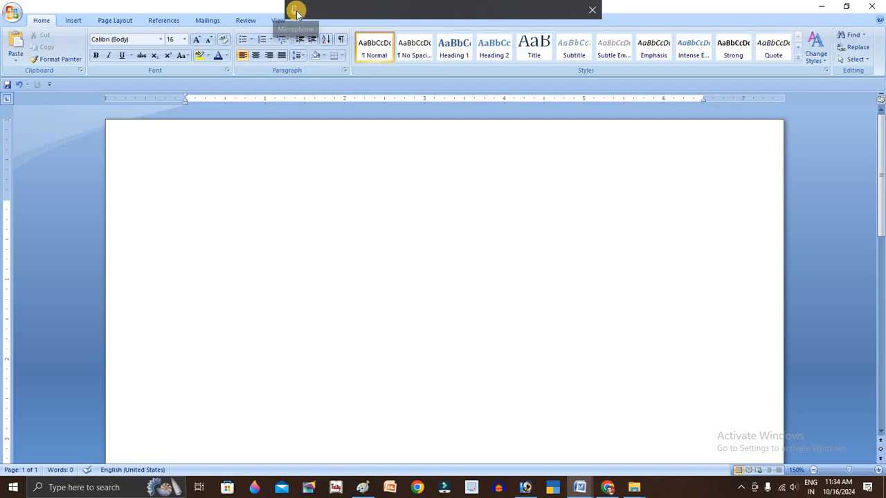
Dictate a passage explaining what accounting and transactions are, ending with "purchase of furniture etcetera", and stop dictation.
click(295, 11)
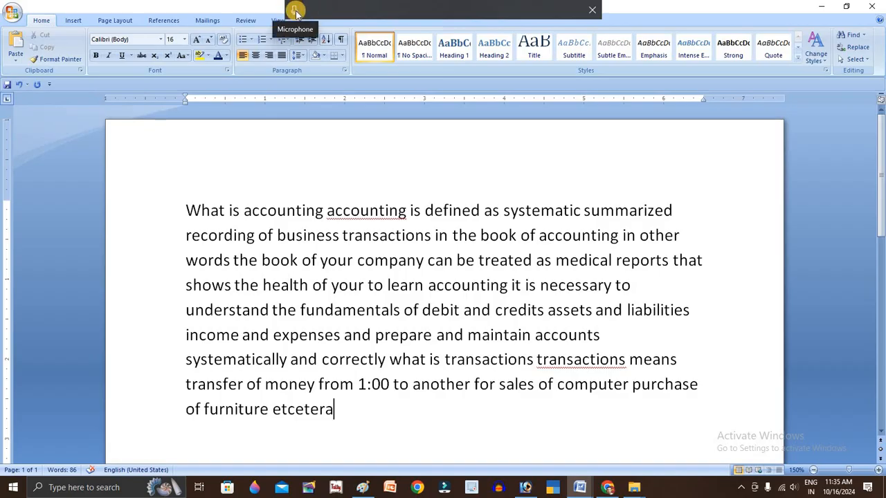
click(296, 13)
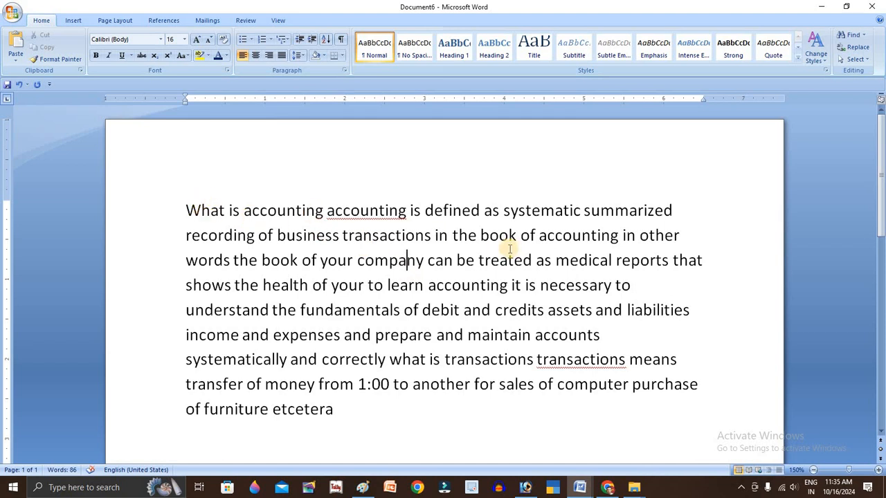
Put "What is accounting ?" on its own line as a question and capitalize "Accounting" at the start of the following paragraph.
click(326, 210)
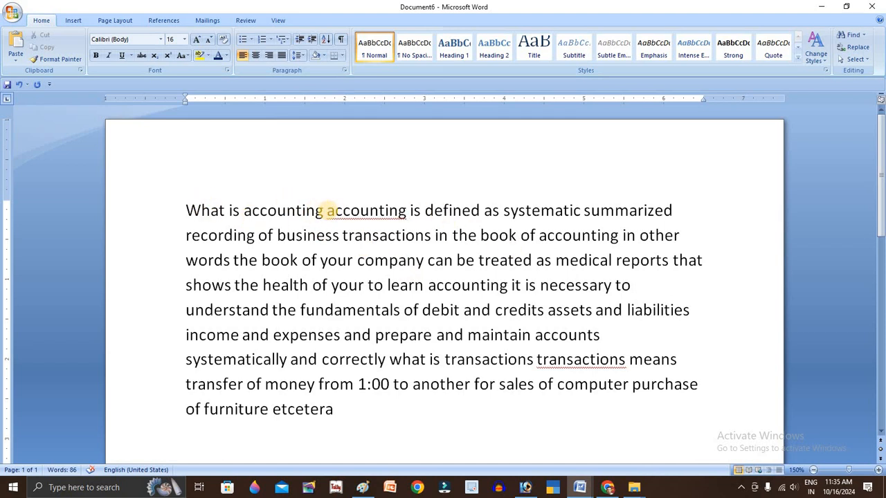
text(?)
key(Return)
click(328, 212)
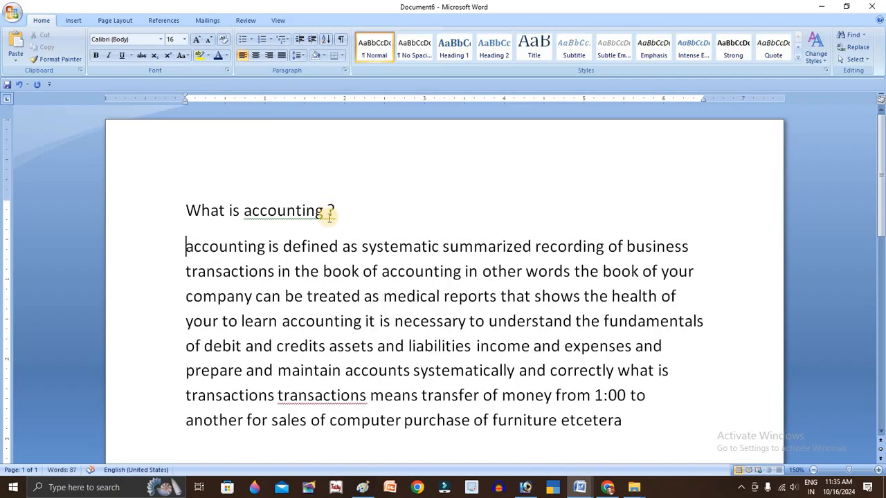
key(Delete)
text(A)
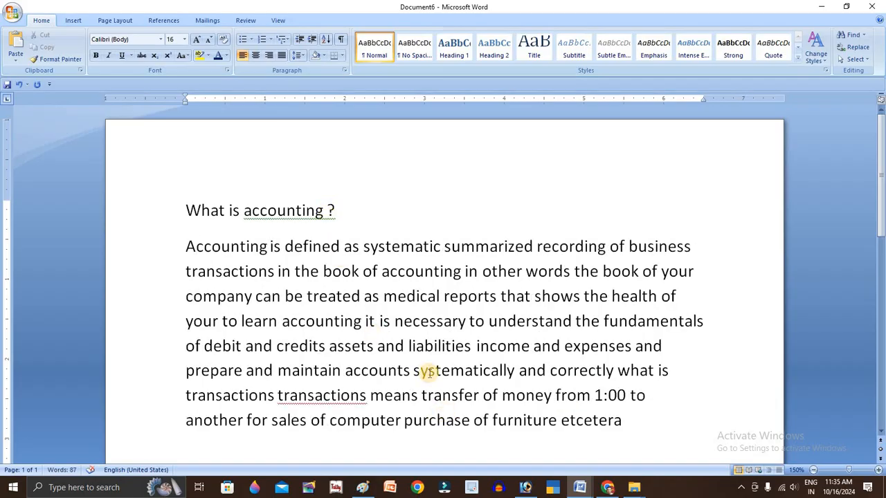
drag(624, 420, 109, 230)
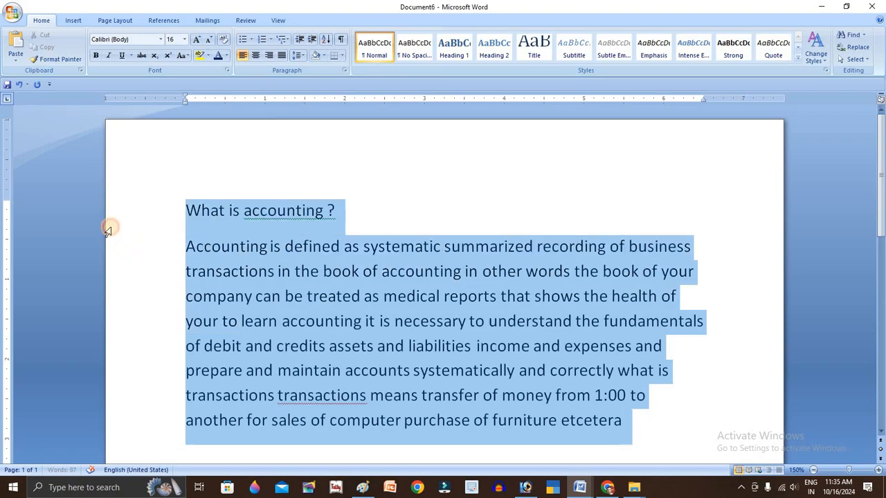
click(333, 319)
drag(186, 210, 327, 212)
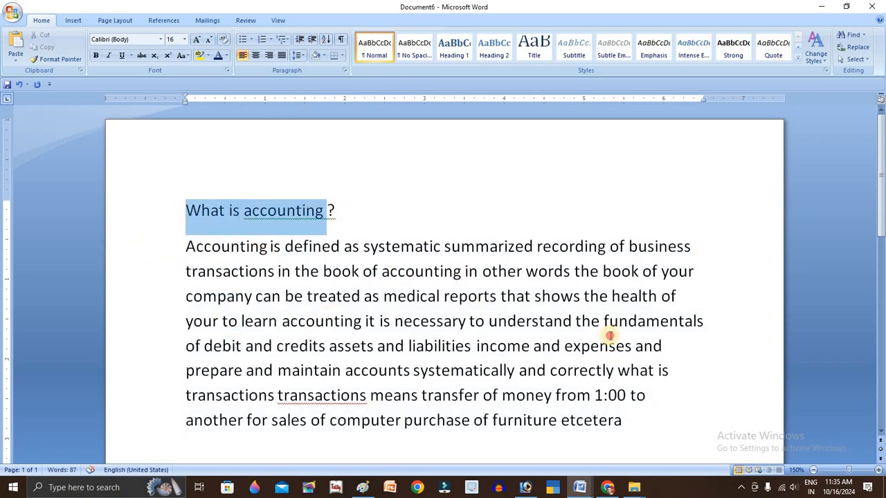
drag(610, 336, 659, 420)
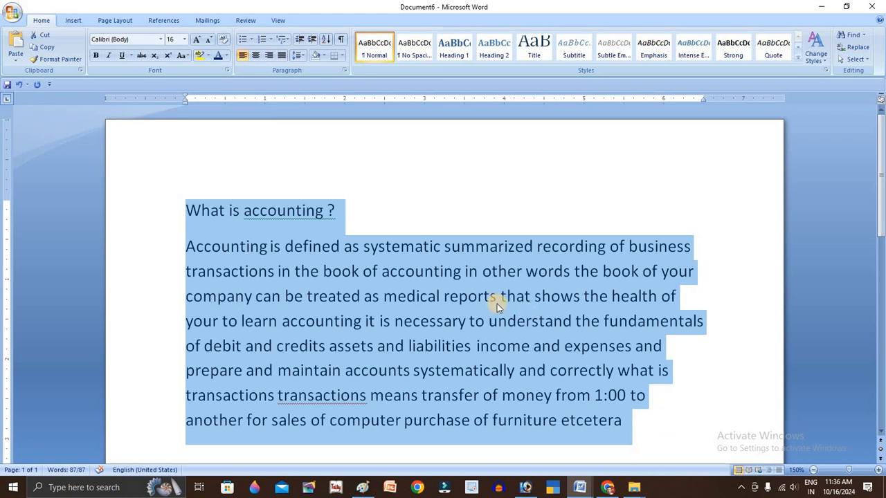
click(203, 212)
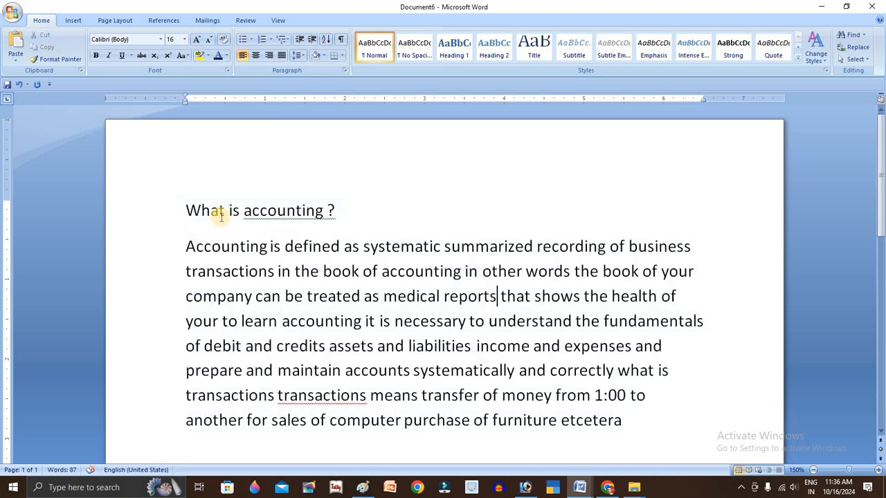
Delete the repeated word "transactions" and shorten "etcetera" at the end of the paragraph to "etc.".
double_click(322, 395)
key(Delete)
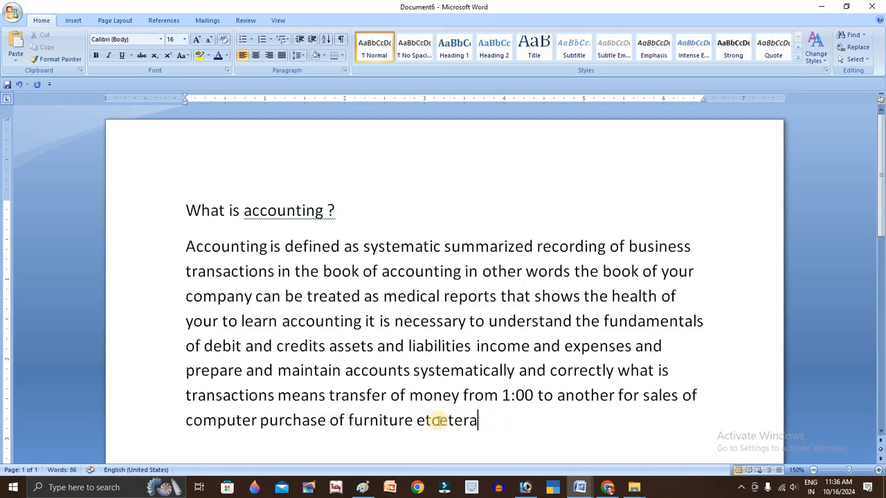
drag(443, 420, 481, 420)
text(.)
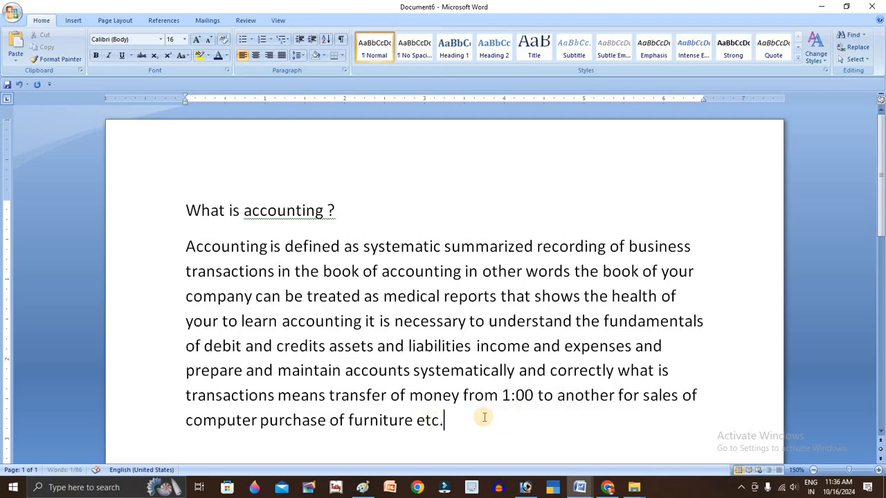
Select the whole dictated text, from the "What is accounting ?" line to the end of the paragraph.
click(449, 297)
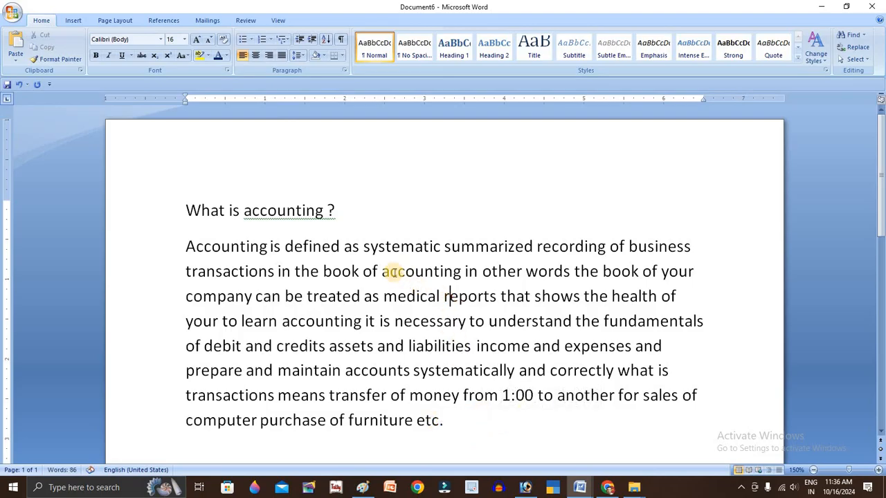
drag(185, 209, 447, 441)
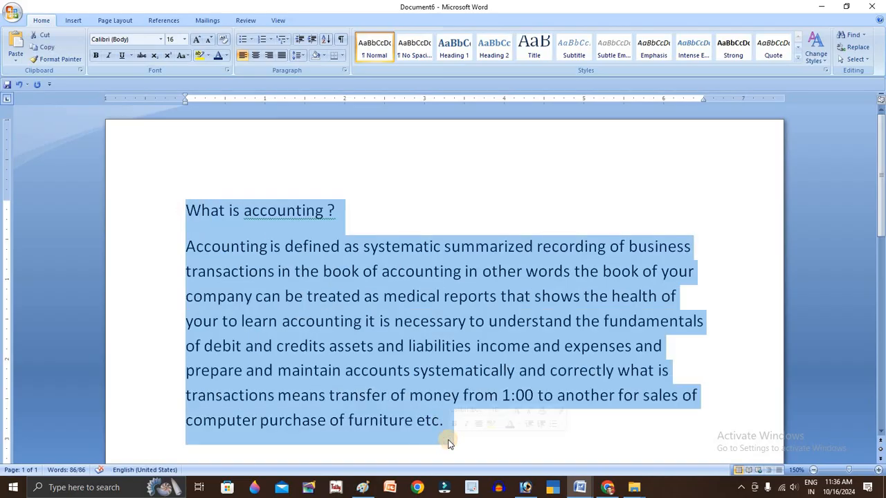